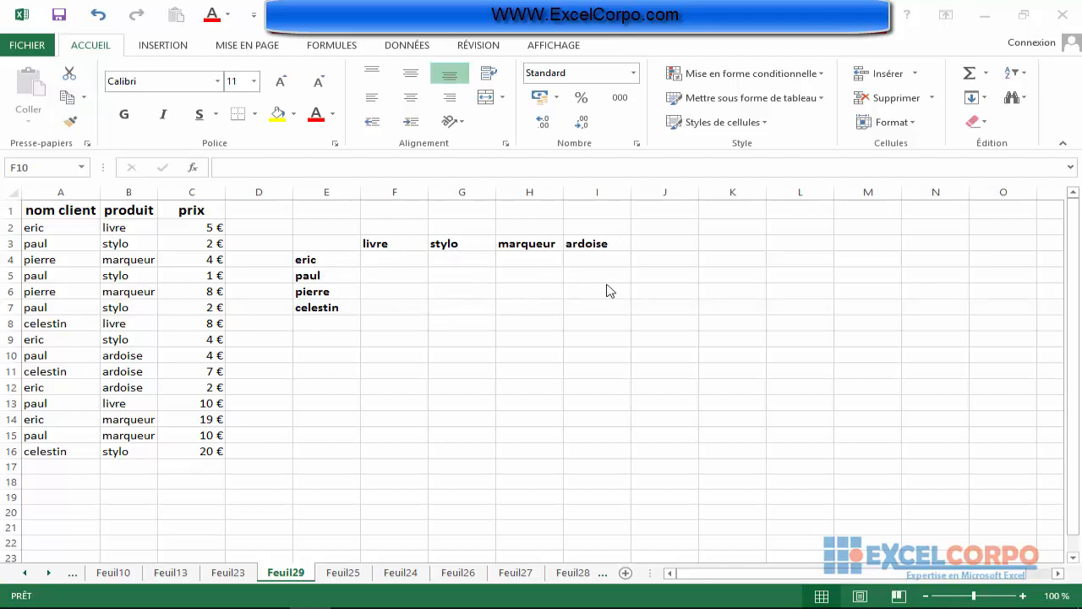
Step: Start a SOMMEPROD formula in cell F4 with the client condition (A2:A16=A2)
left_click(381, 260)
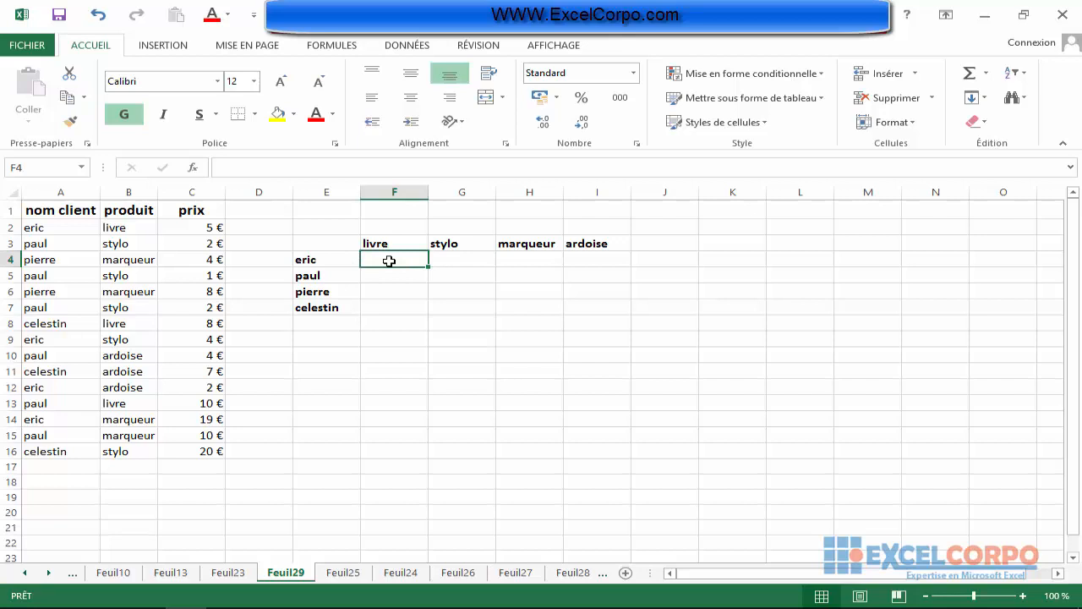
type("=")
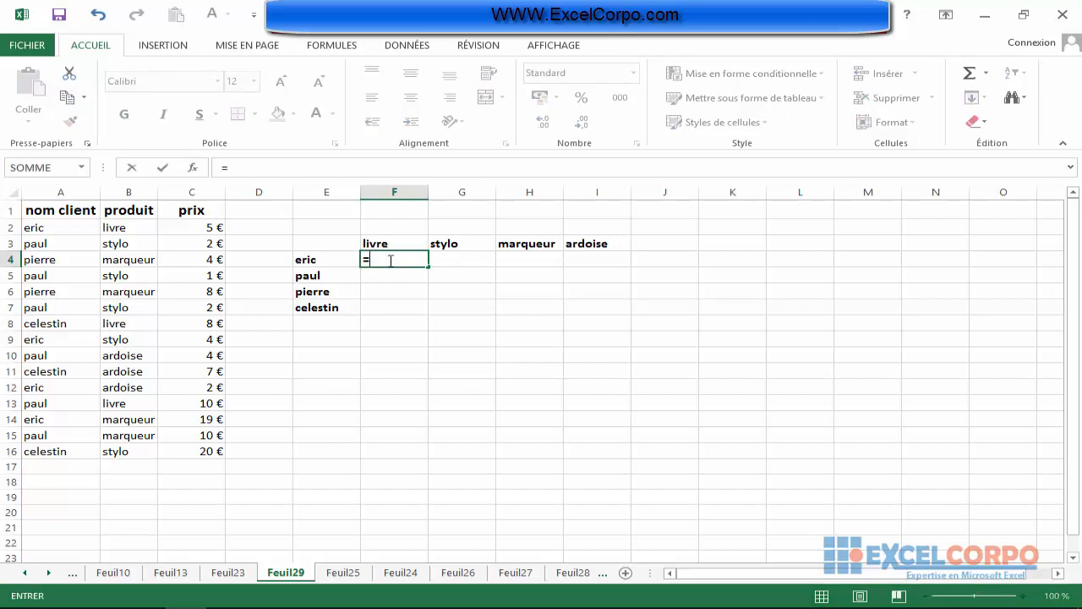
type("somm")
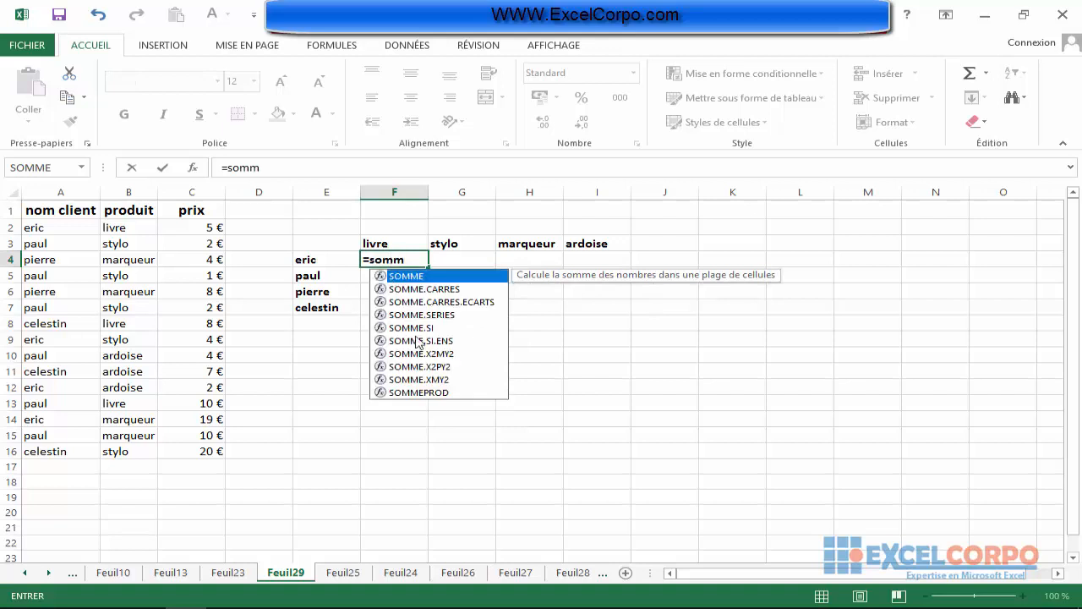
double_click(438, 394)
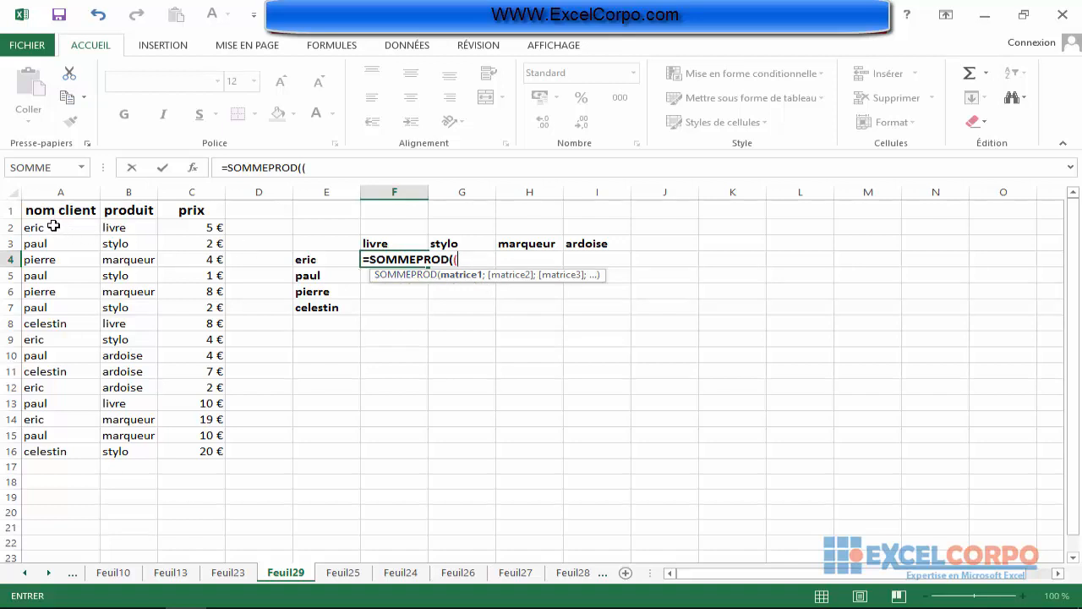
left_click_drag(53, 227, 67, 451)
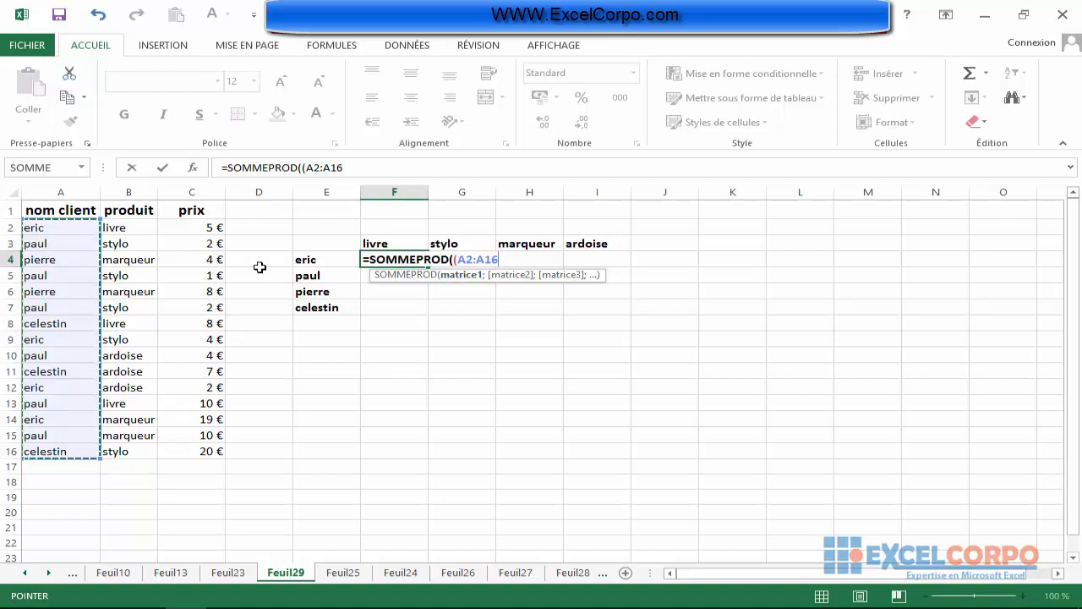
type("=")
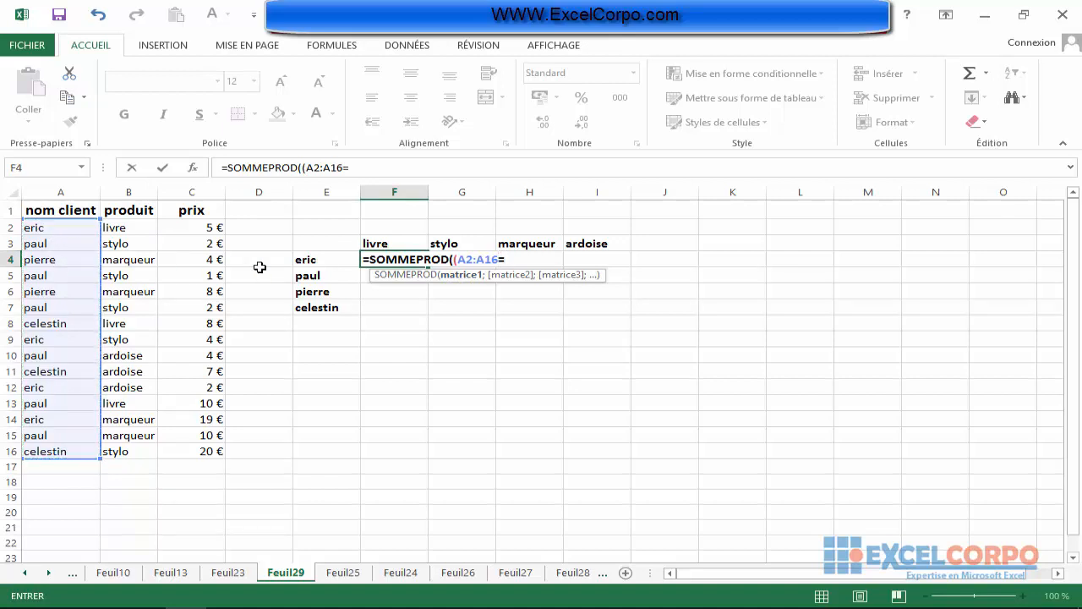
left_click(51, 231)
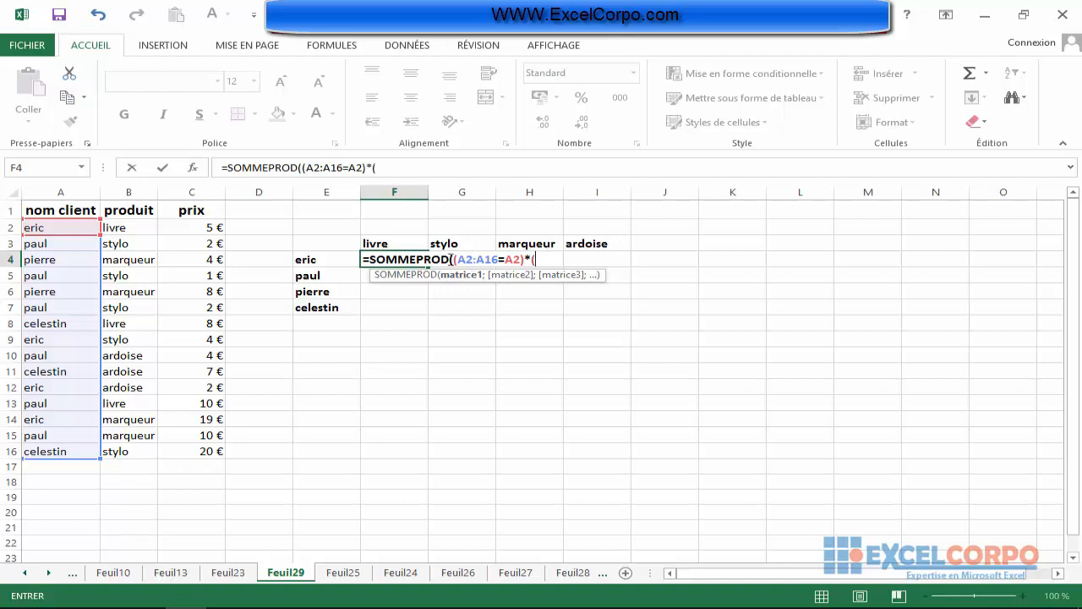
Step: Multiply the F4 formula by the product condition (B2:B16=B2), matching the product livre
left_click_drag(132, 228, 129, 451)
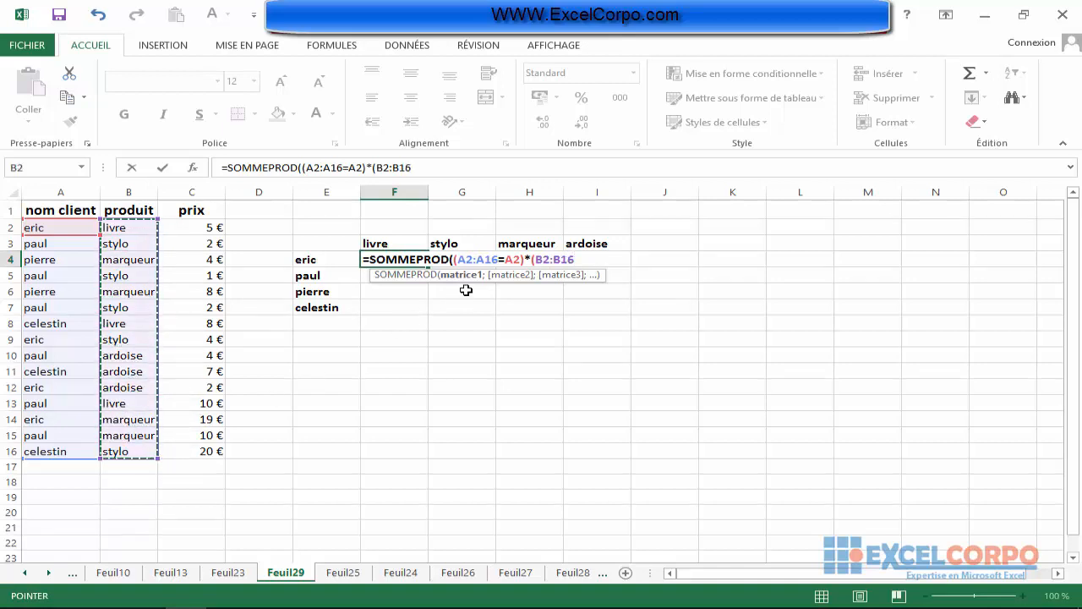
type("=")
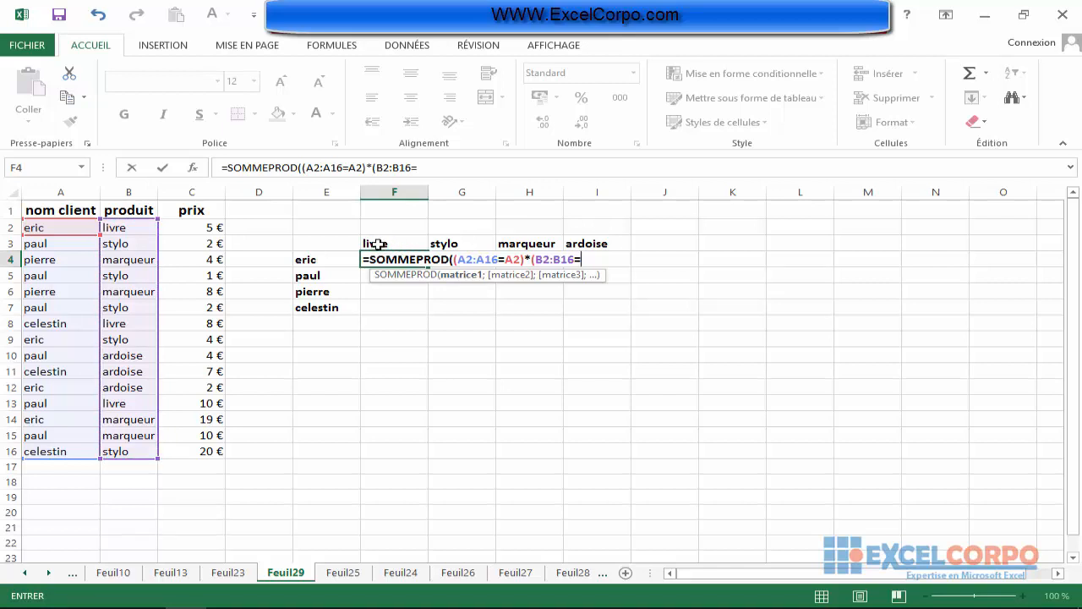
left_click(124, 230)
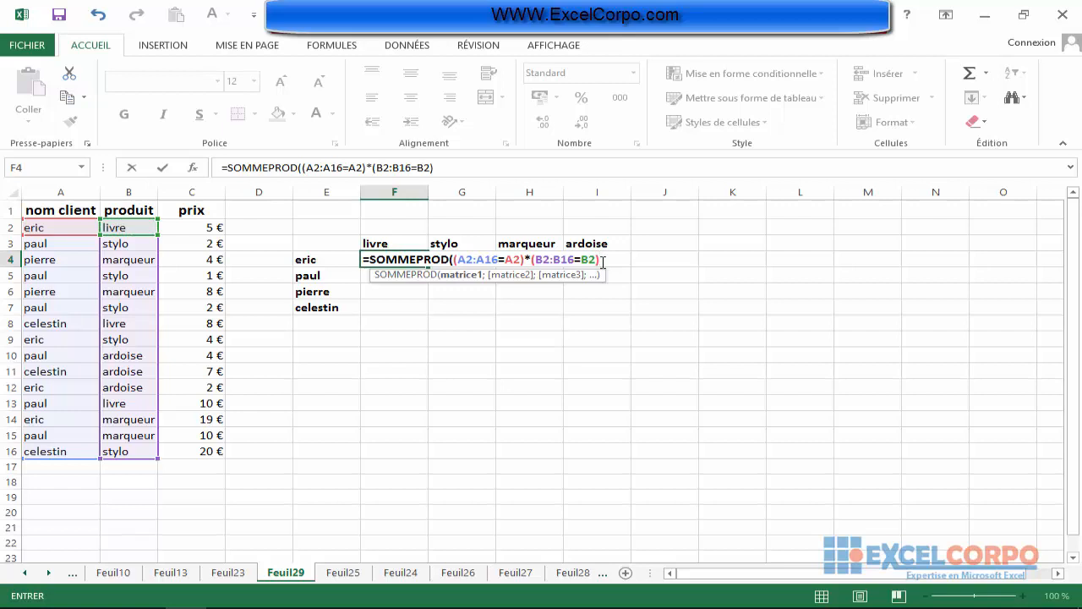
Step: Complete the F4 formula by multiplying by the price range (C2:C16), and enter it
type(")*(")
left_click_drag(200, 228, 218, 451)
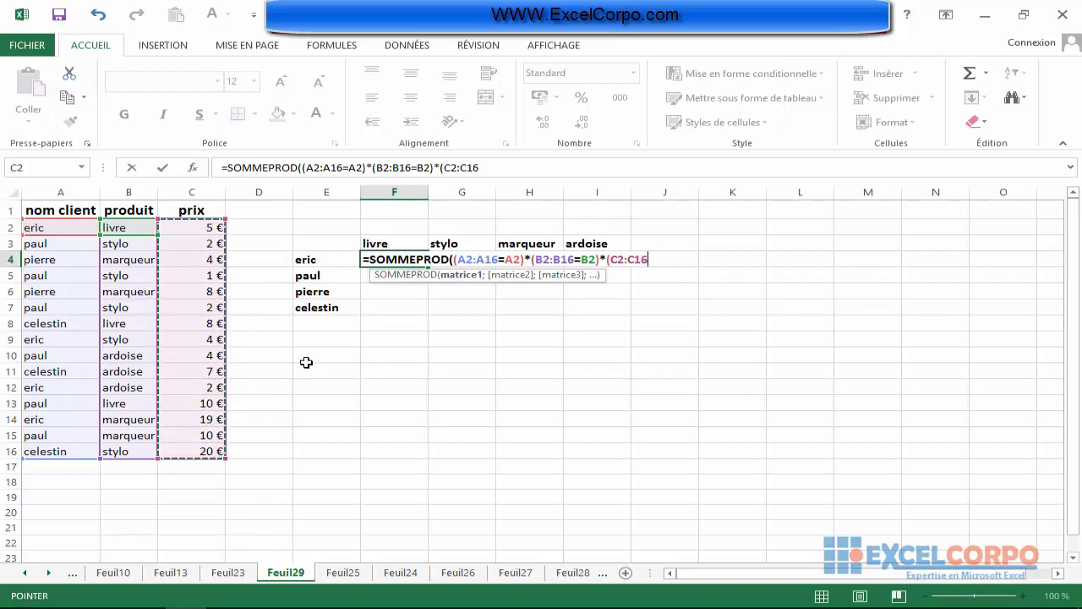
type(")")
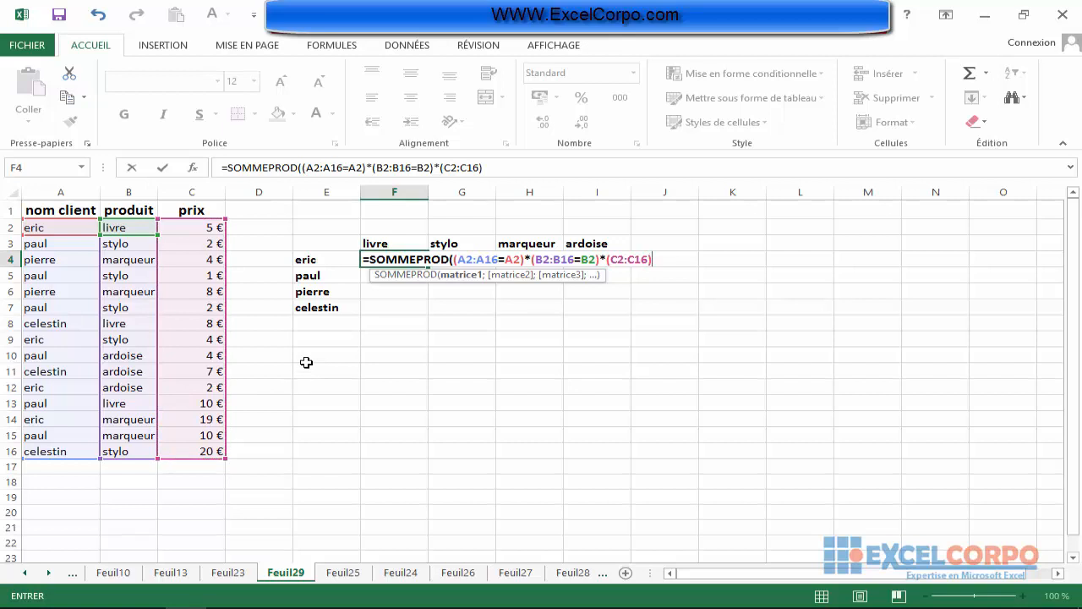
type(")")
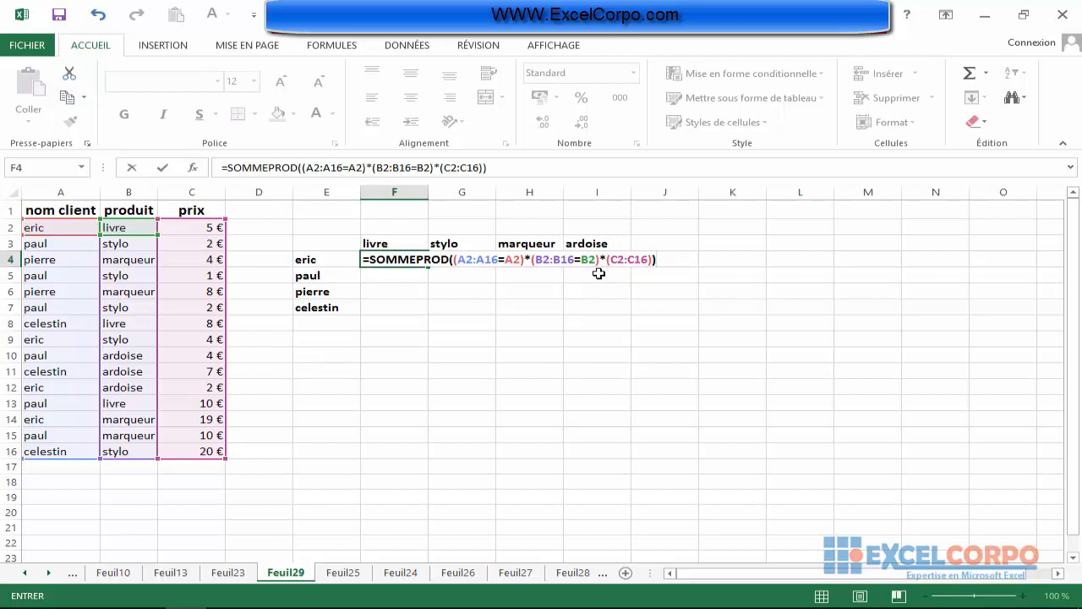
key("Return")
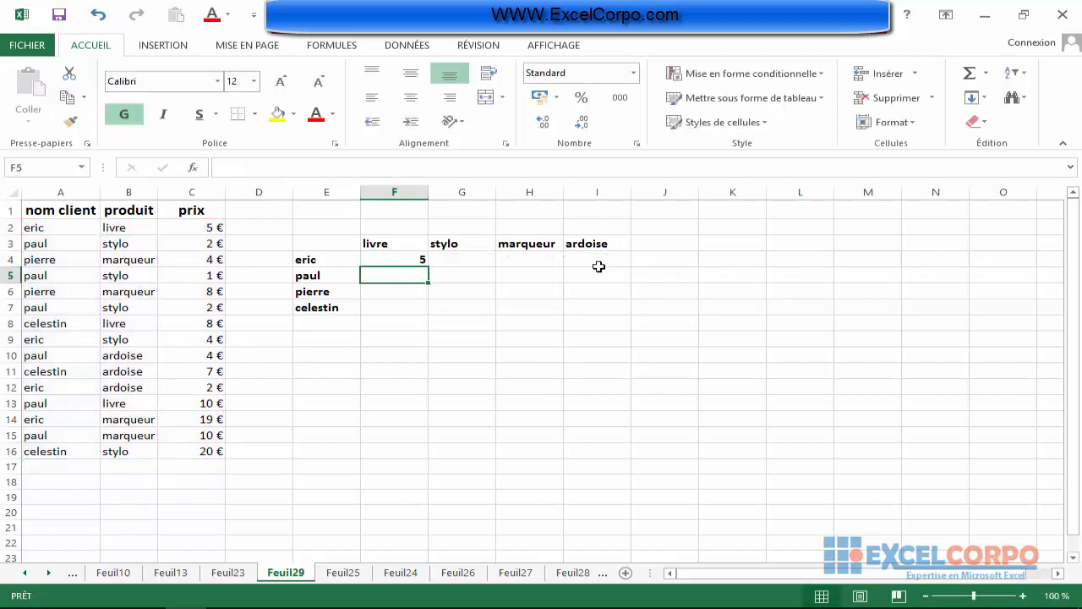
left_click(398, 260)
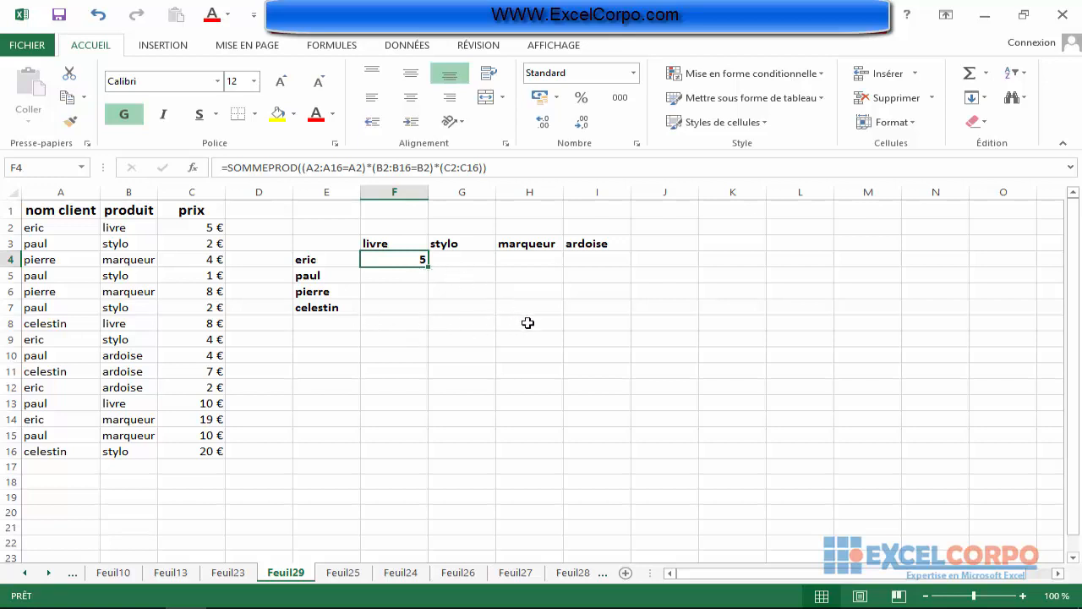
Step: Start a SOMMEPROD formula in cell G7 with the client condition (A2:A16=A8)
left_click(456, 310)
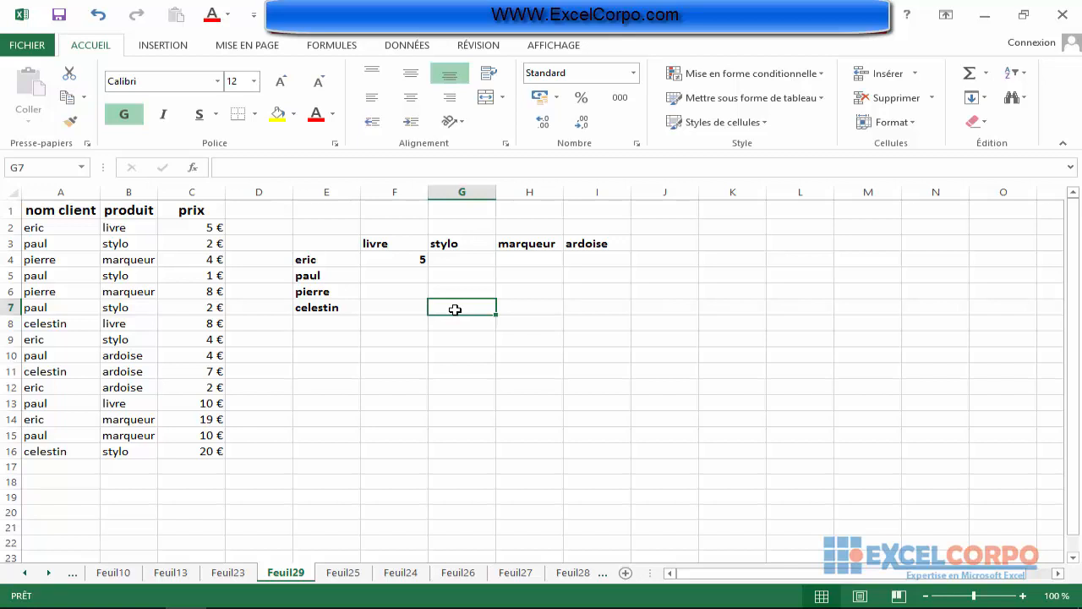
type("=")
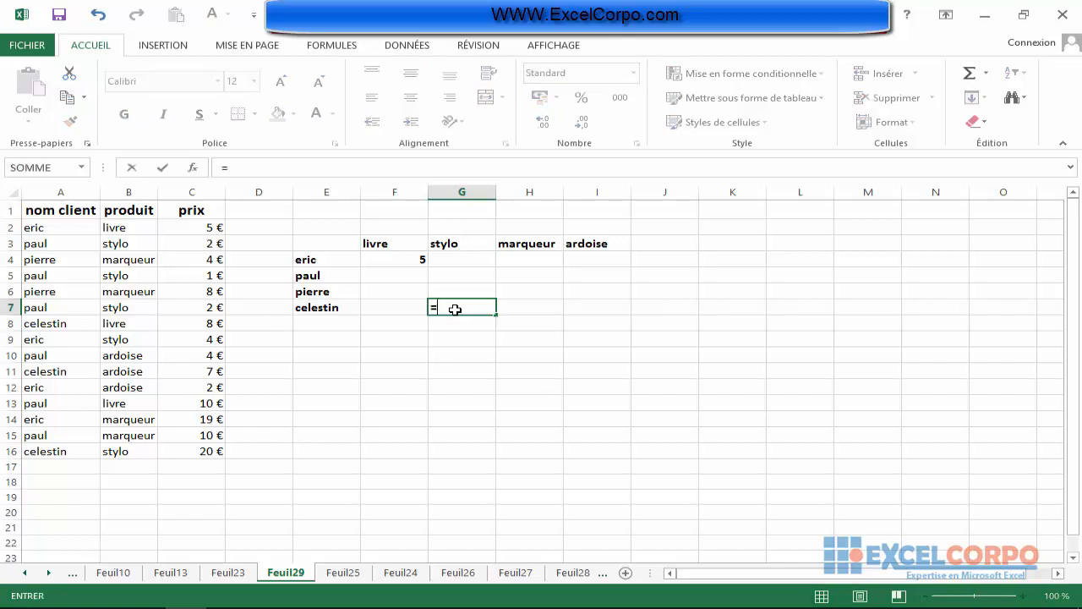
type("som")
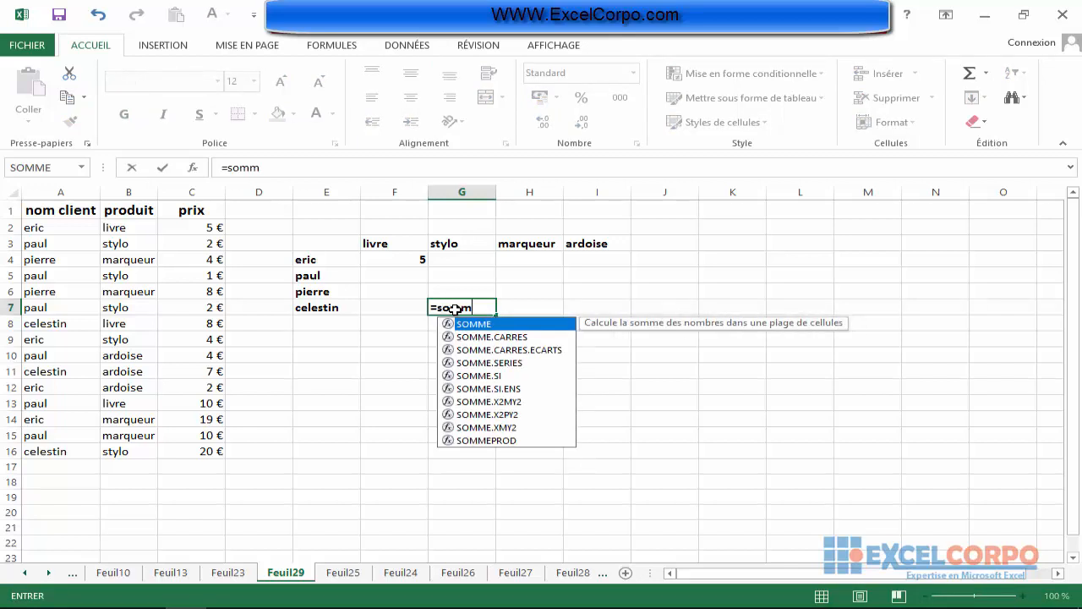
type("m")
double_click(494, 440)
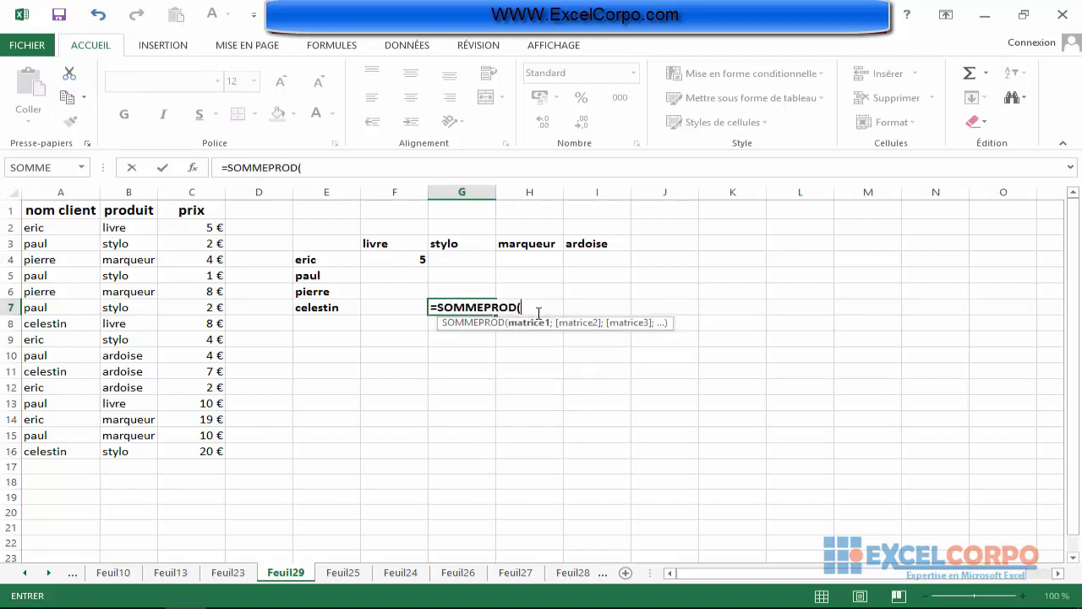
type("(")
left_click_drag(38, 230, 56, 448)
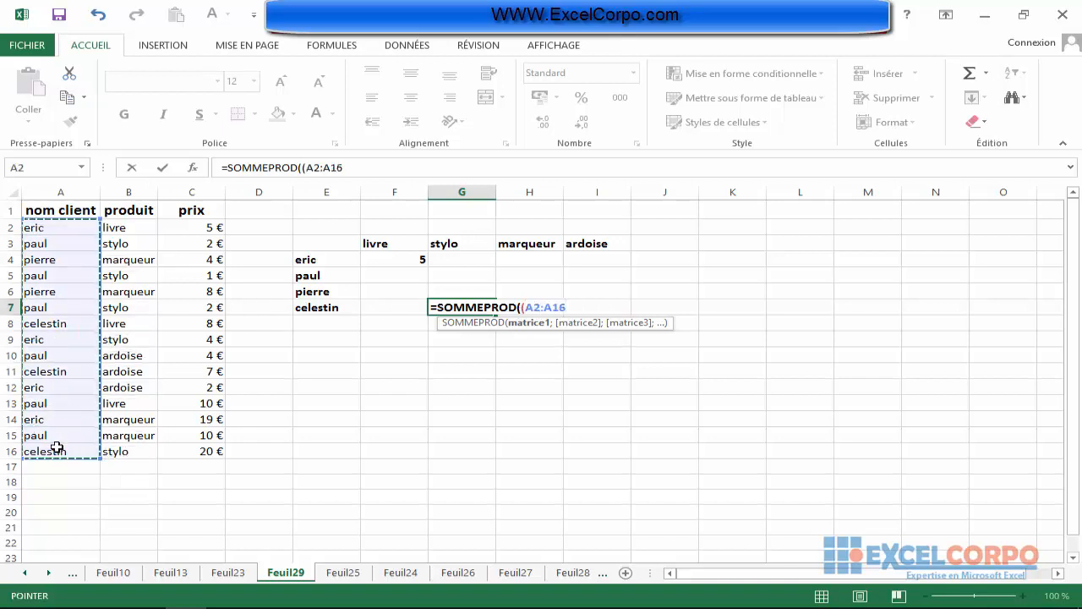
type("=")
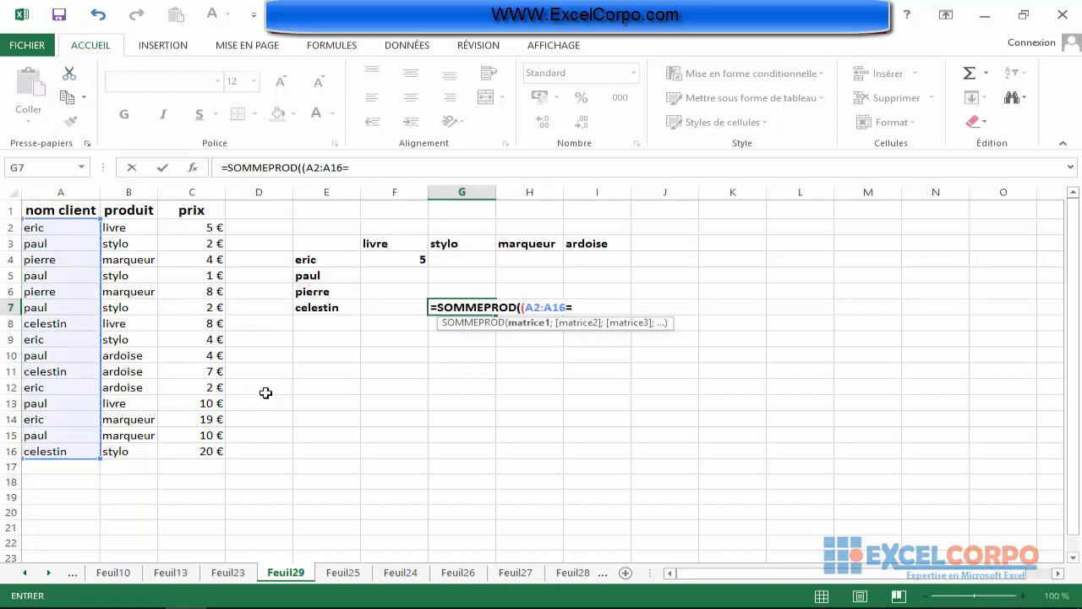
left_click(53, 325)
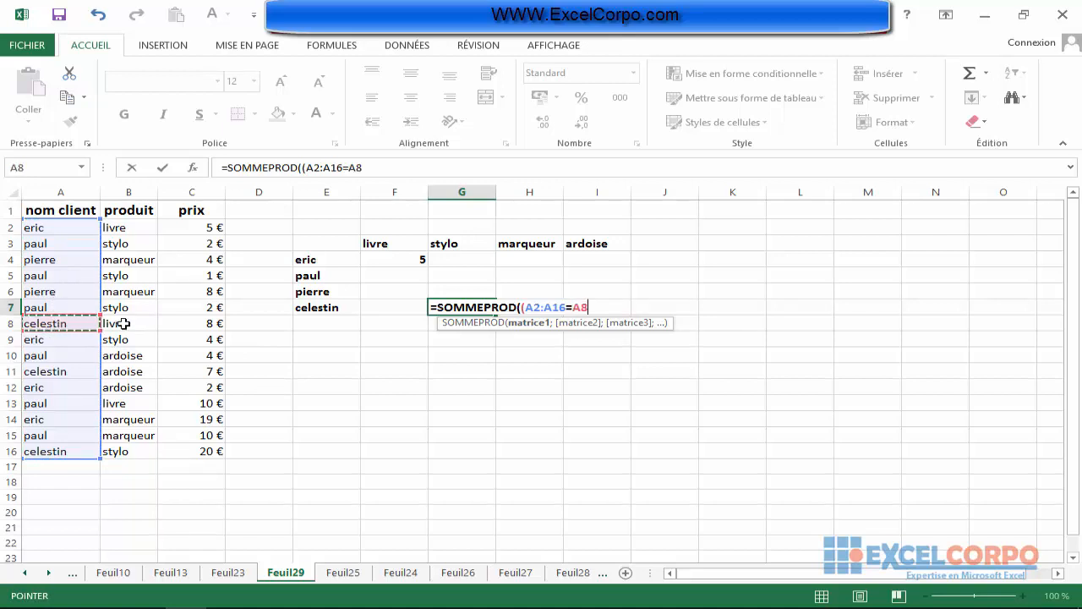
Step: Multiply the G7 formula by the product condition (B2:B16=B3), matching the product stylo
type(")*(")
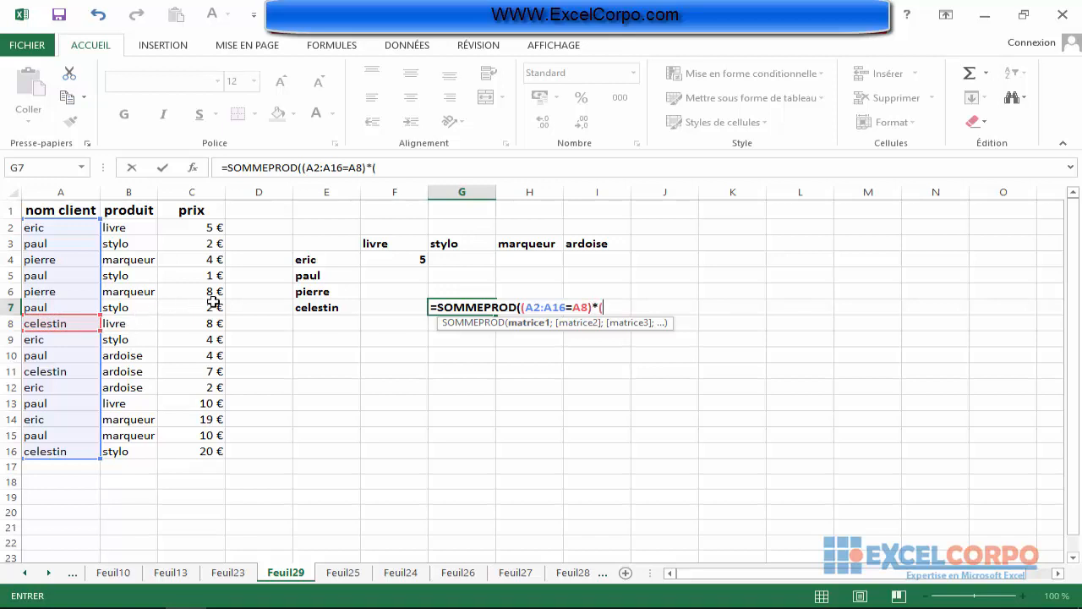
left_click_drag(114, 226, 129, 453)
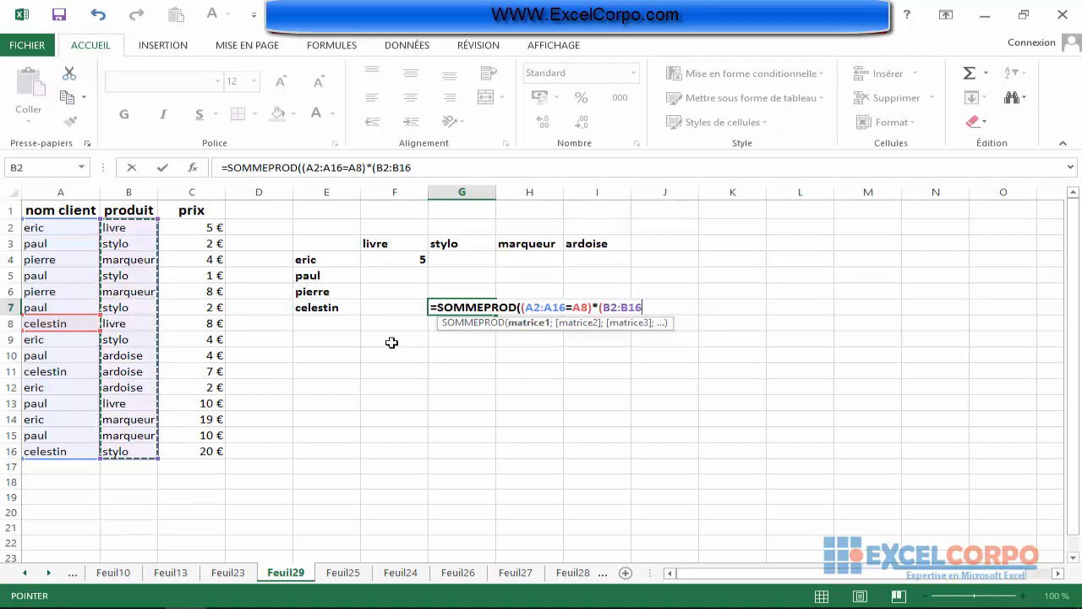
type("=")
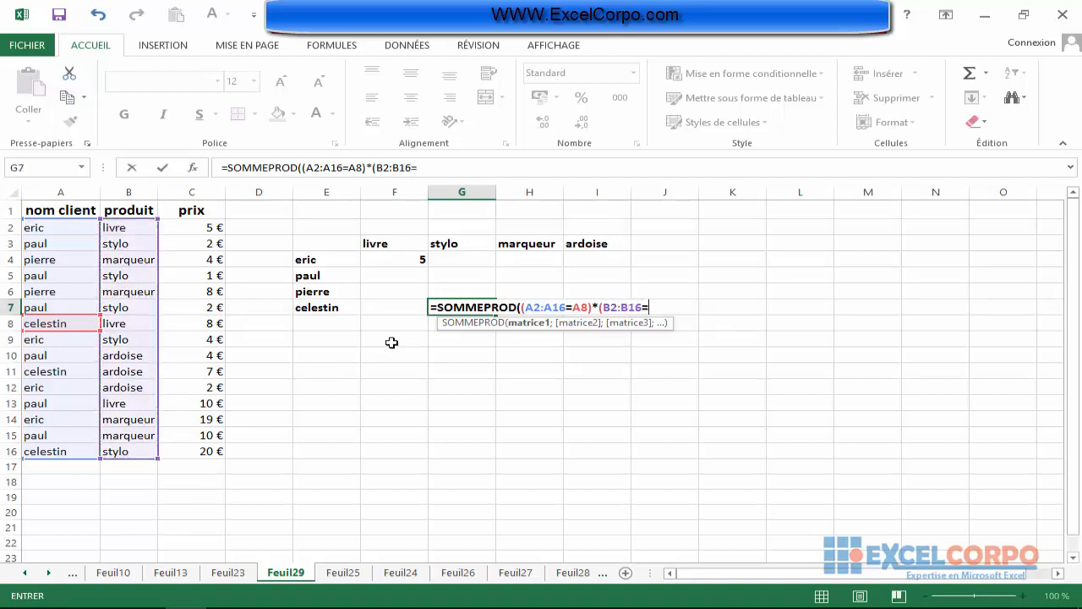
left_click(121, 241)
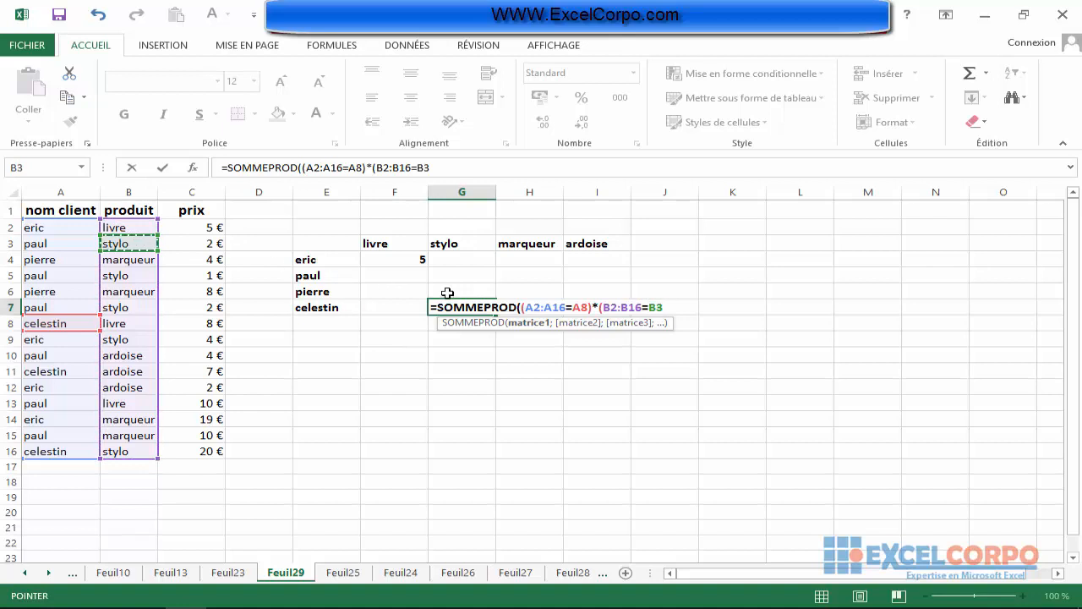
type(")")
Step: Complete the G7 formula by multiplying by the price range (C2:C16), and enter it
type(")*(")
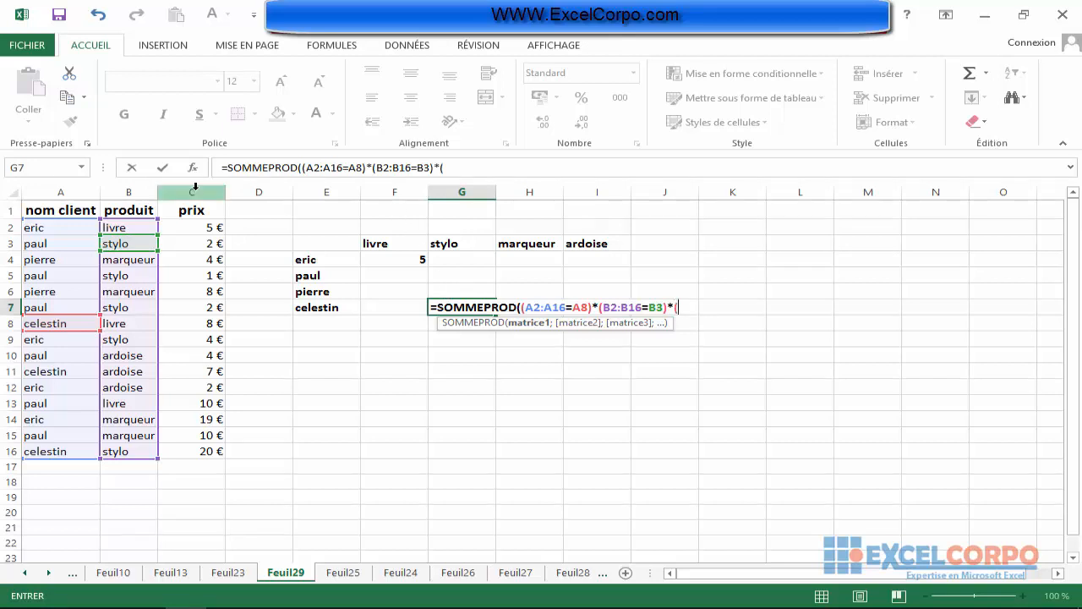
left_click(201, 230)
left_click_drag(202, 230, 217, 452)
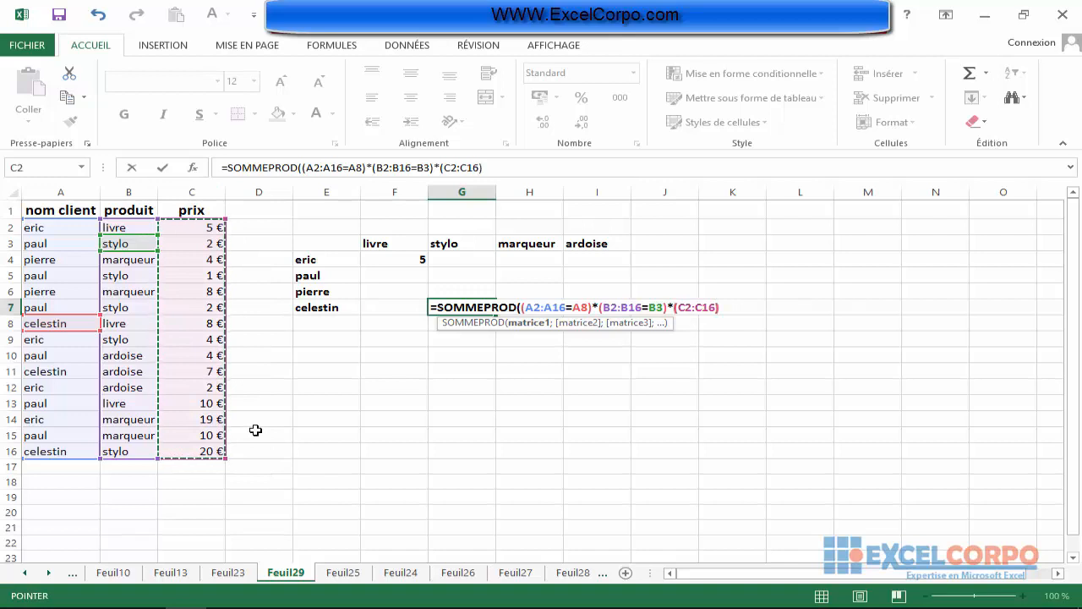
type("))")
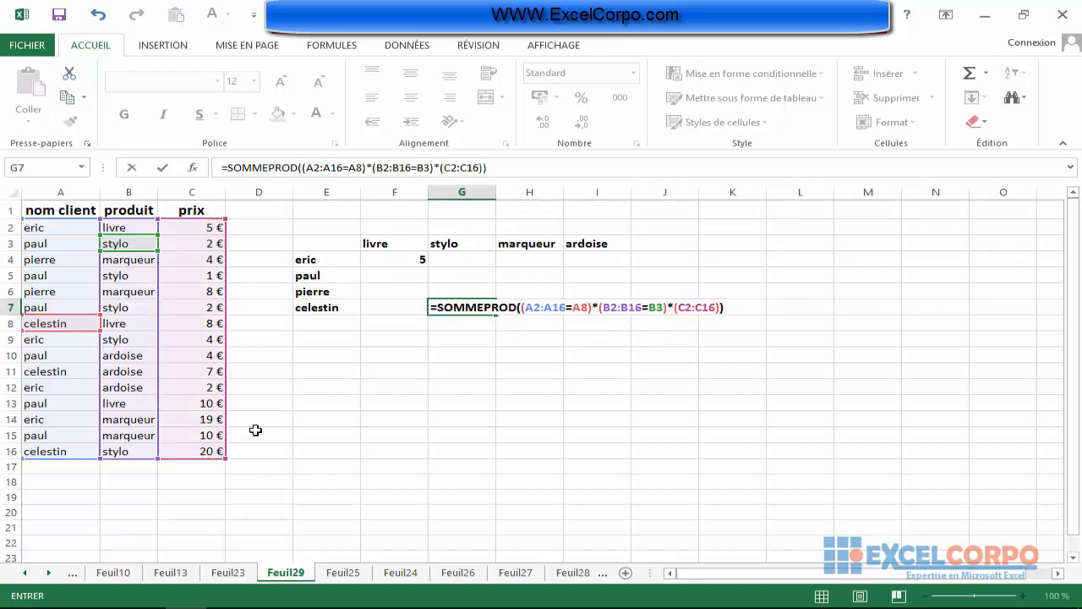
key("Return")
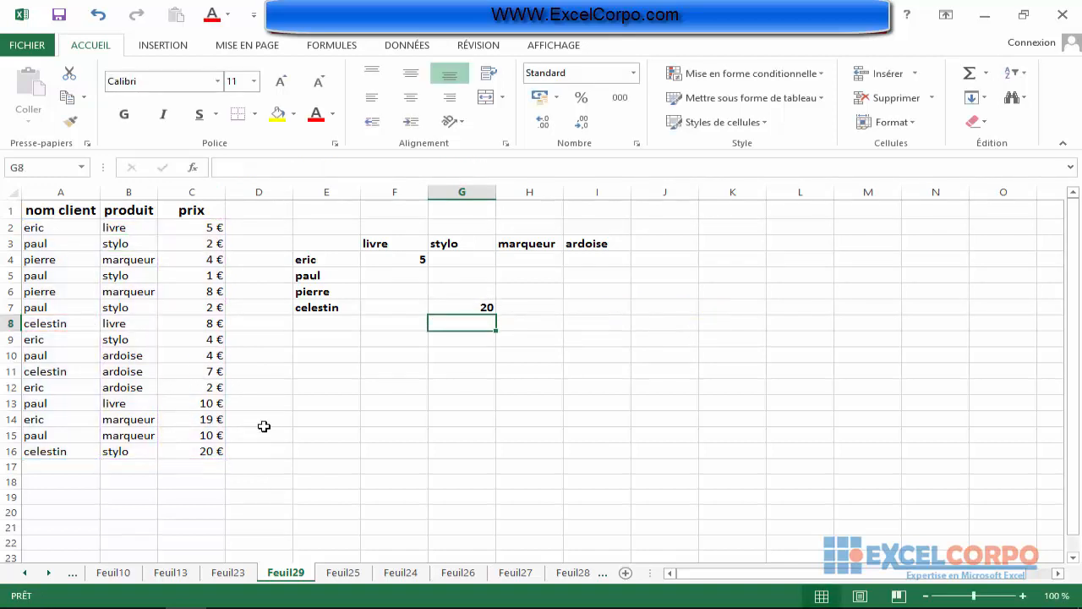
left_click(471, 307)
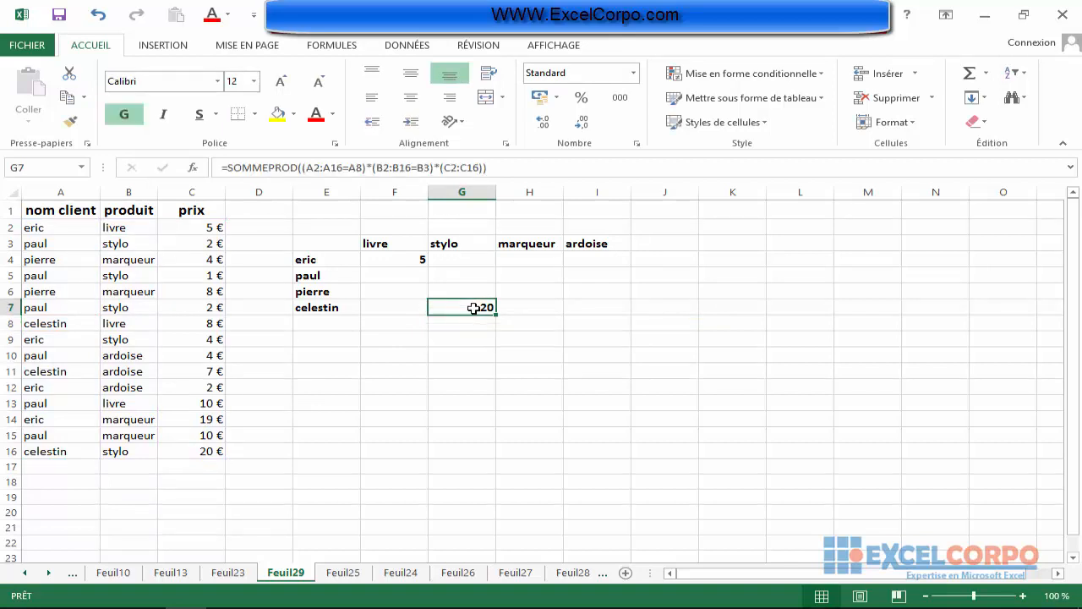